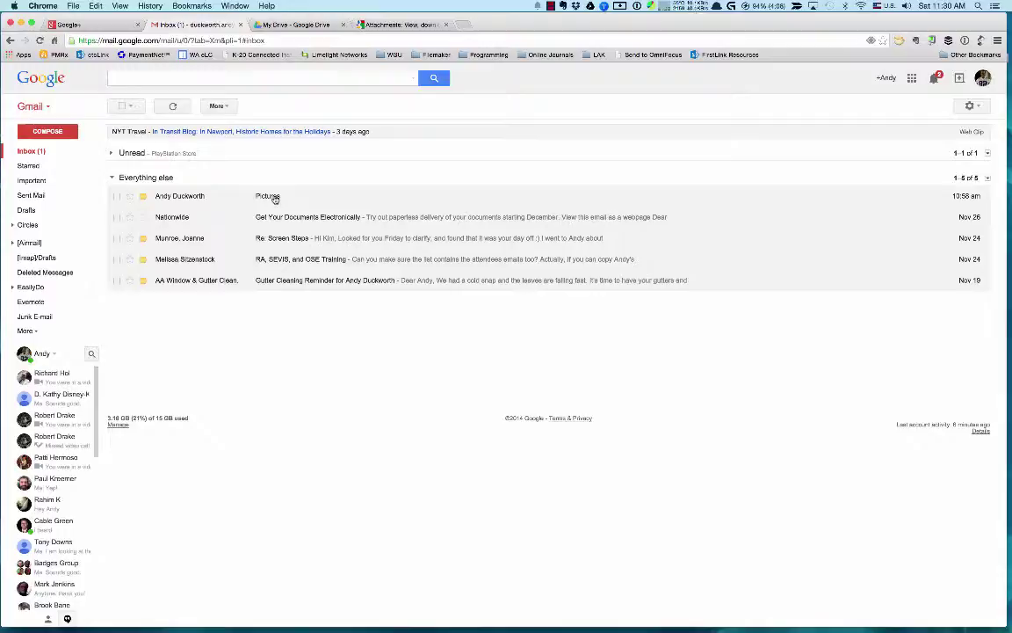
{"action": "left_click", "coordinate": [272, 196]}
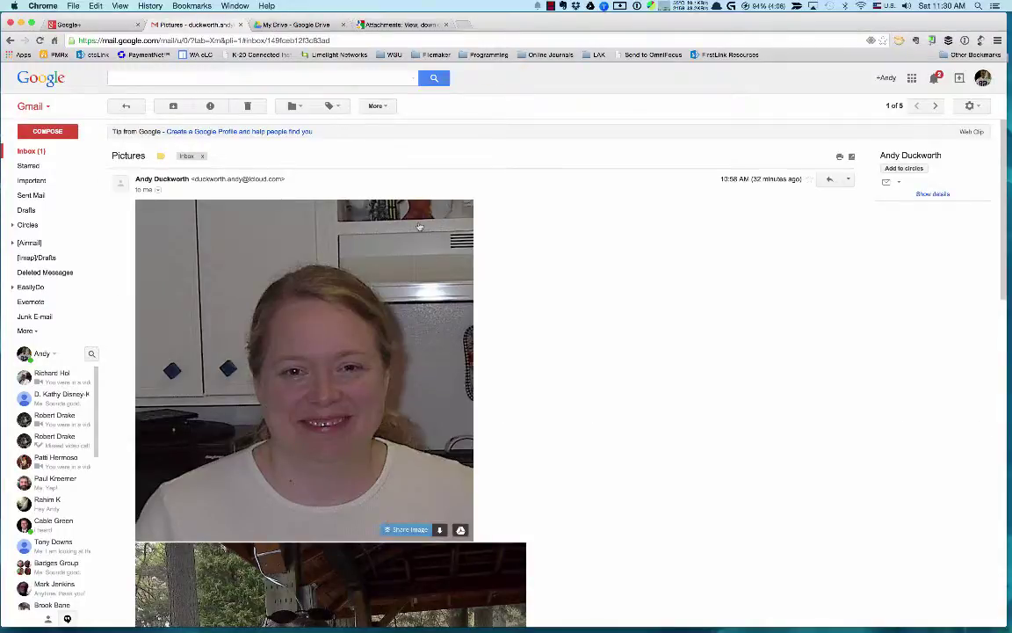
{"action": "scroll", "coordinate": [457, 330], "scroll_direction": "down", "scroll_amount": 3}
{"action": "scroll", "coordinate": [457, 330], "scroll_direction": "down", "scroll_amount": 15}
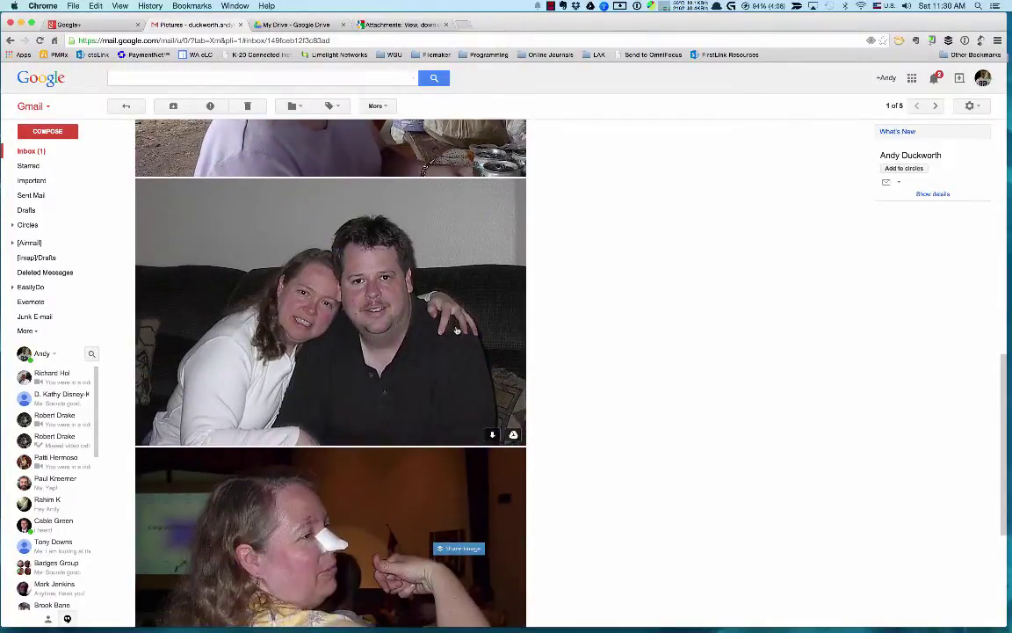
{"action": "scroll", "coordinate": [457, 331], "scroll_direction": "up", "scroll_amount": 5}
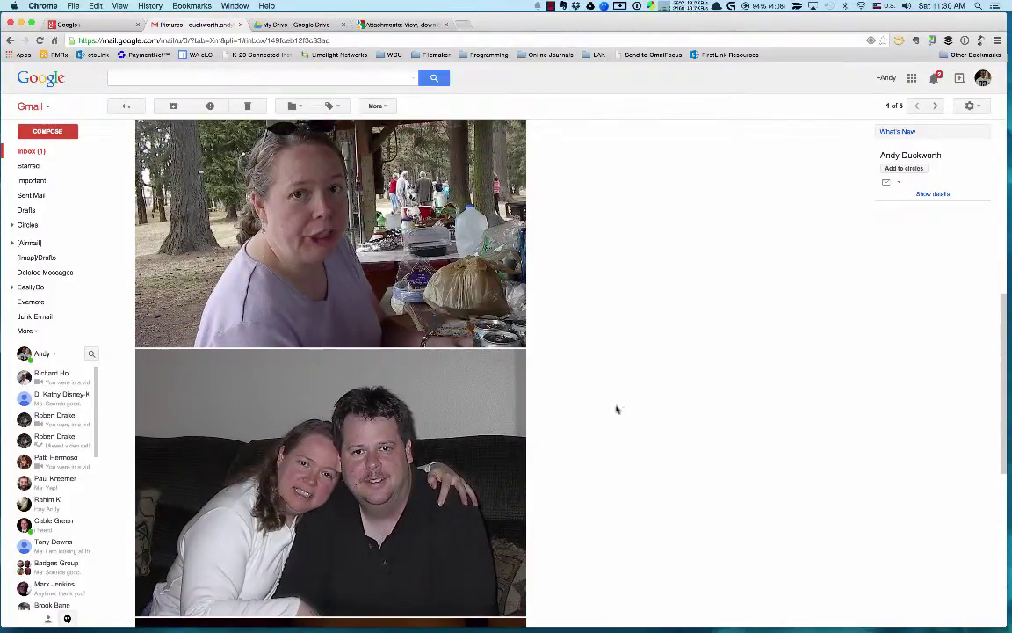
{"action": "scroll", "coordinate": [617, 408], "scroll_direction": "down", "scroll_amount": 4}
{"action": "scroll", "coordinate": [616, 413], "scroll_direction": "up", "scroll_amount": 1}
{"action": "scroll", "coordinate": [616, 413], "scroll_direction": "up", "scroll_amount": 1}
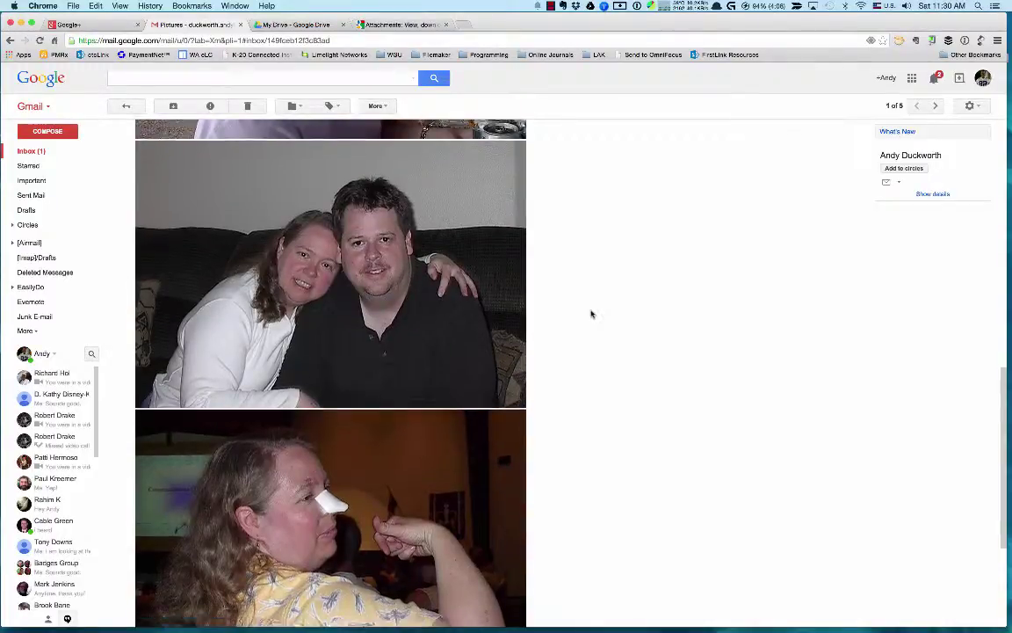
{"action": "scroll", "coordinate": [590, 313], "scroll_direction": "down", "scroll_amount": 2}
{"action": "scroll", "coordinate": [591, 314], "scroll_direction": "down", "scroll_amount": 1}
{"action": "scroll", "coordinate": [591, 313], "scroll_direction": "up", "scroll_amount": 6}
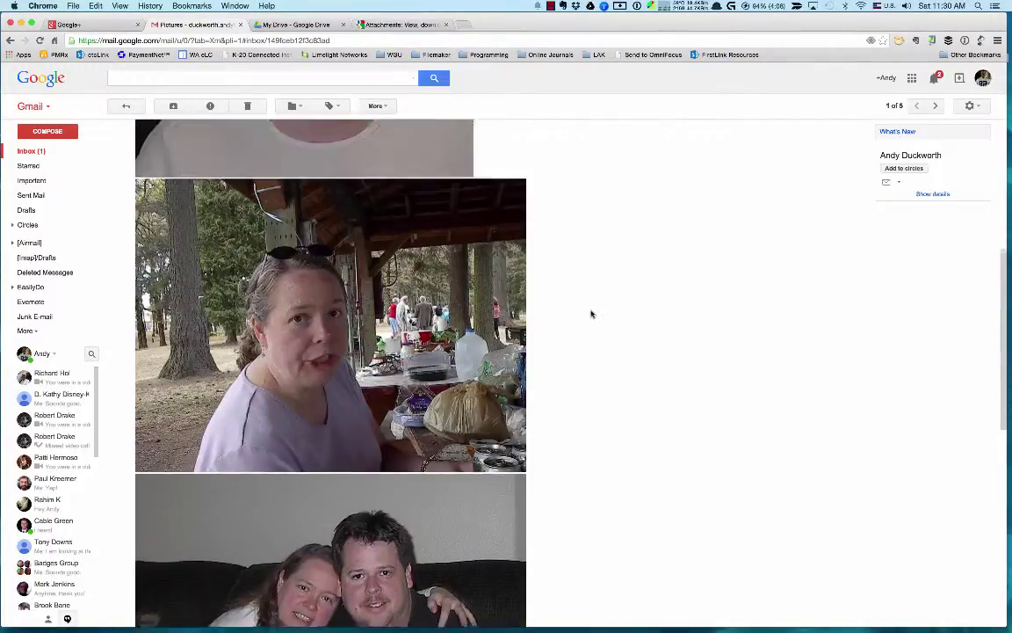
{"action": "scroll", "coordinate": [591, 314], "scroll_direction": "up", "scroll_amount": 3}
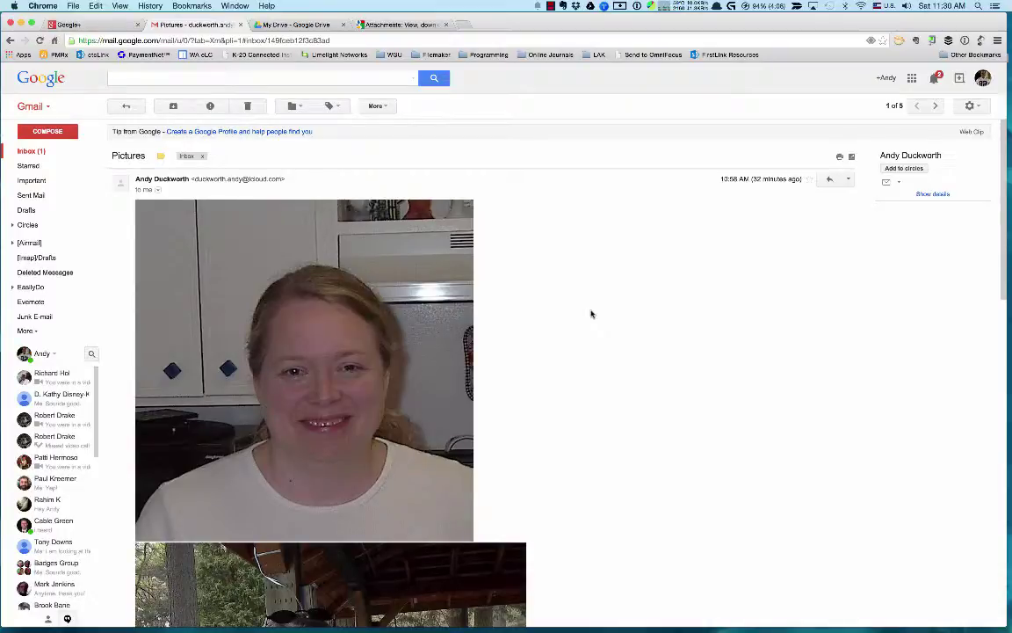
{"action": "scroll", "coordinate": [590, 313], "scroll_direction": "down", "scroll_amount": 2}
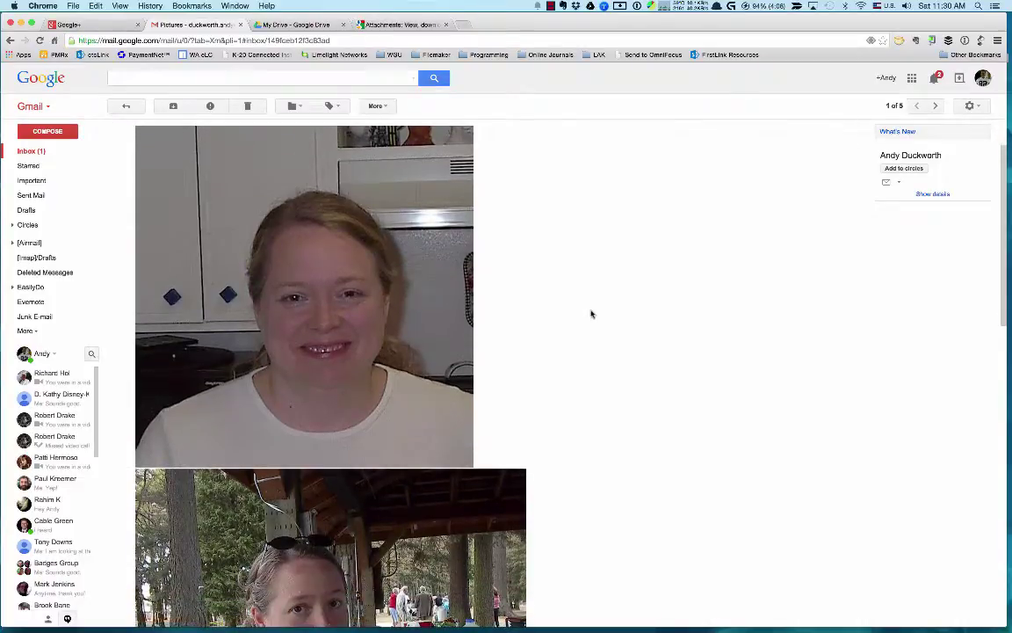
{"action": "scroll", "coordinate": [591, 313], "scroll_direction": "down", "scroll_amount": 1}
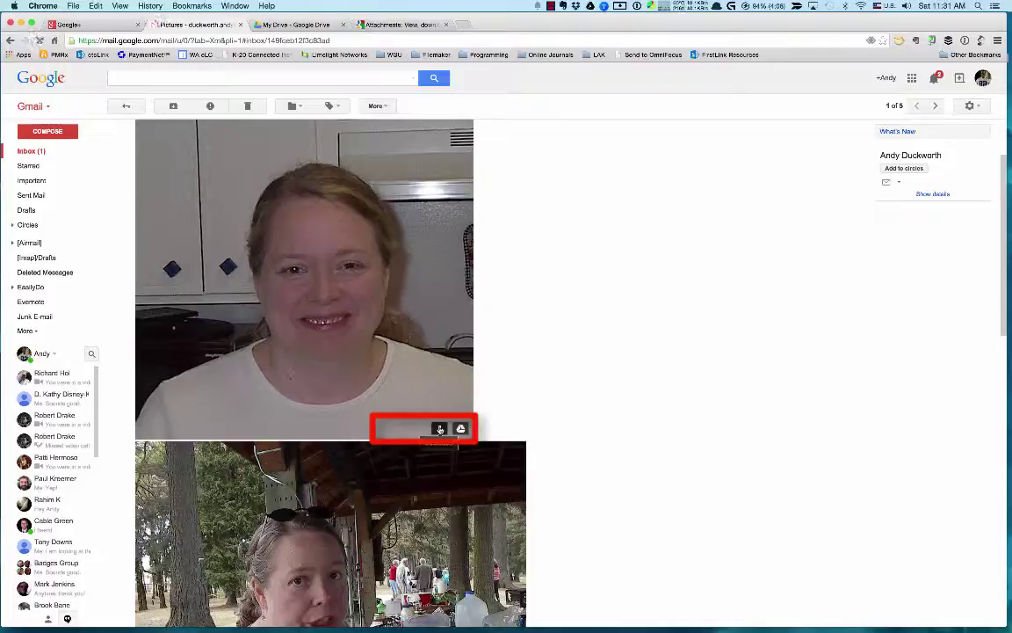
Download the four attached photos: kitchen portrait, picnic shot, couple on sofa, and woman with tissue
{"action": "left_click", "coordinate": [439, 429]}
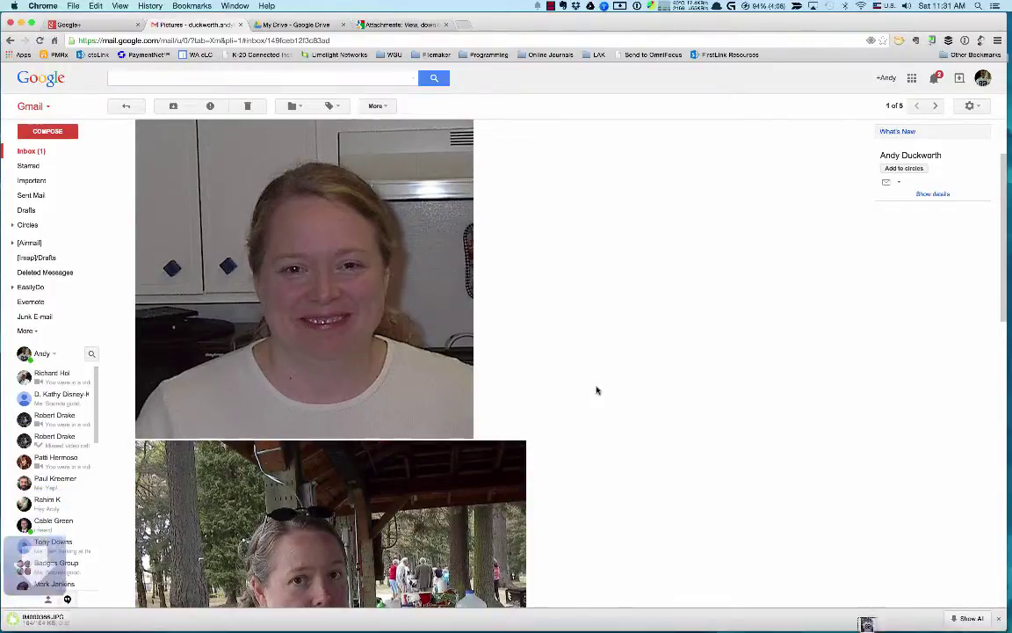
{"action": "scroll", "coordinate": [597, 390], "scroll_direction": "down", "scroll_amount": 5}
{"action": "scroll", "coordinate": [596, 389], "scroll_direction": "down", "scroll_amount": 1}
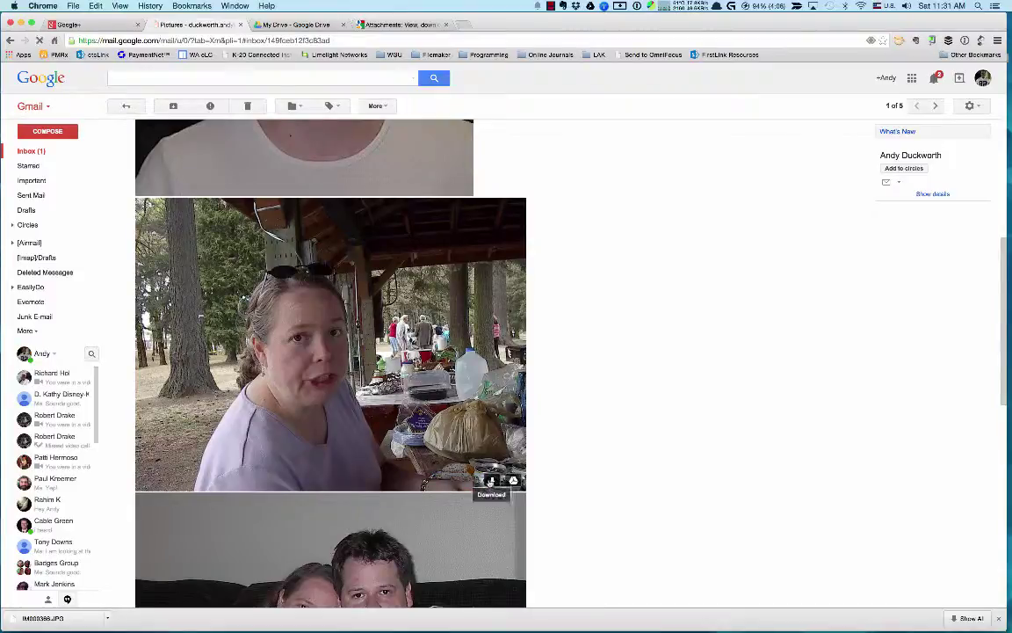
{"action": "left_click", "coordinate": [492, 480]}
{"action": "scroll", "coordinate": [617, 409], "scroll_direction": "down", "scroll_amount": 5}
{"action": "scroll", "coordinate": [617, 411], "scroll_direction": "down", "scroll_amount": 2}
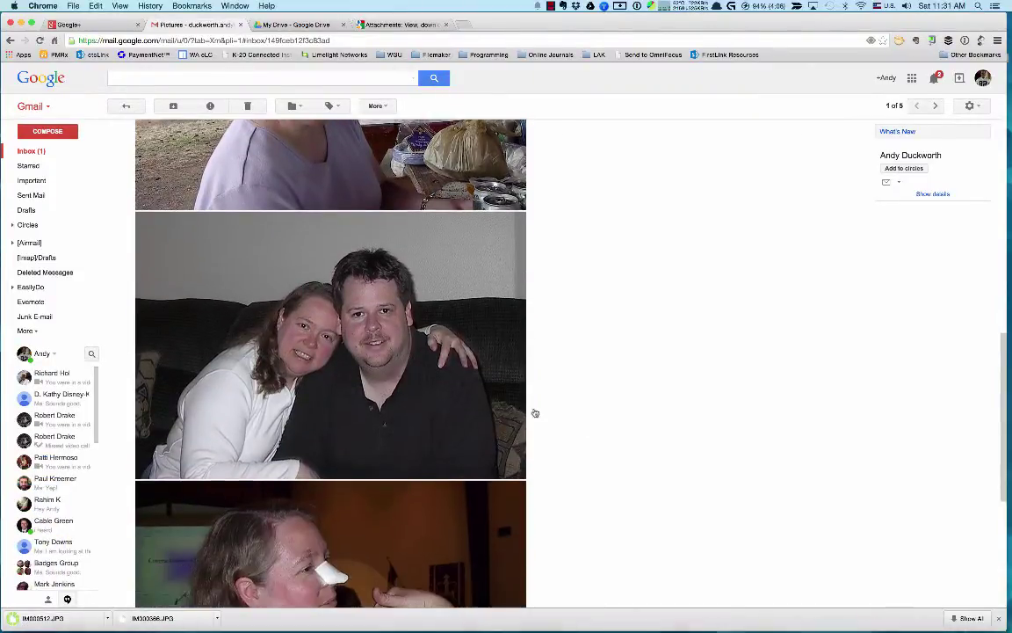
{"action": "left_click", "coordinate": [492, 468]}
{"action": "left_click", "coordinate": [493, 469]}
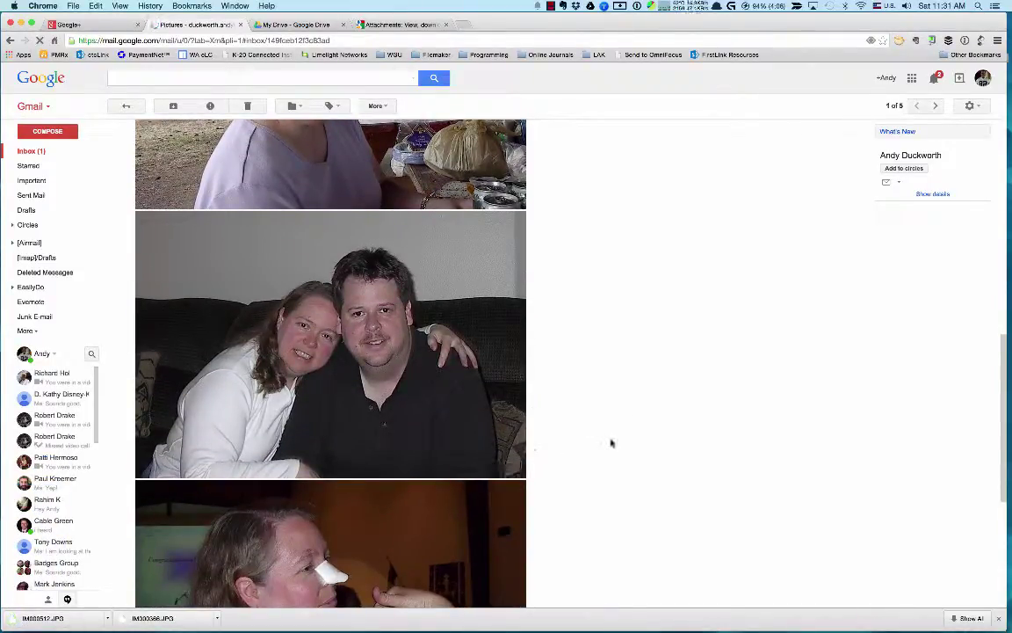
{"action": "scroll", "coordinate": [610, 440], "scroll_direction": "down", "scroll_amount": 5}
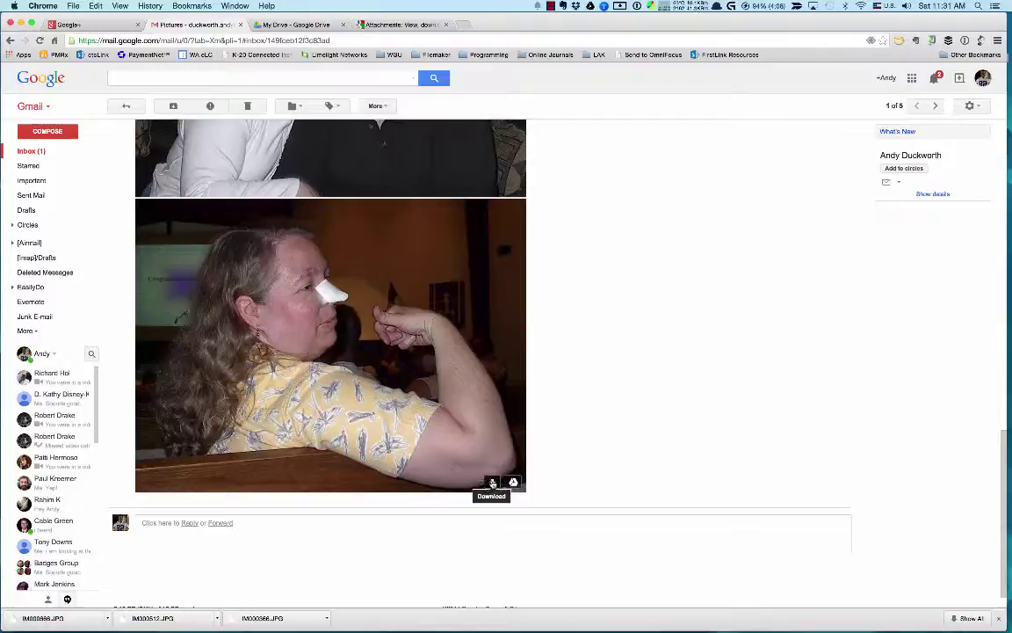
{"action": "left_click", "coordinate": [493, 483]}
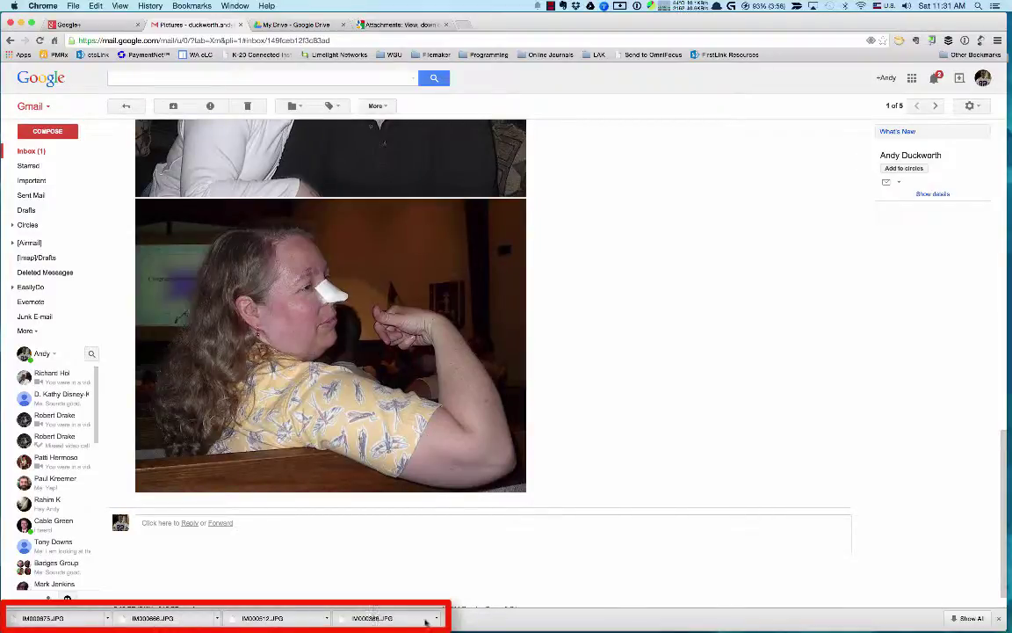
Reveal the downloaded photos in Finder's Downloads folder and select the first one
{"action": "left_click", "coordinate": [108, 620]}
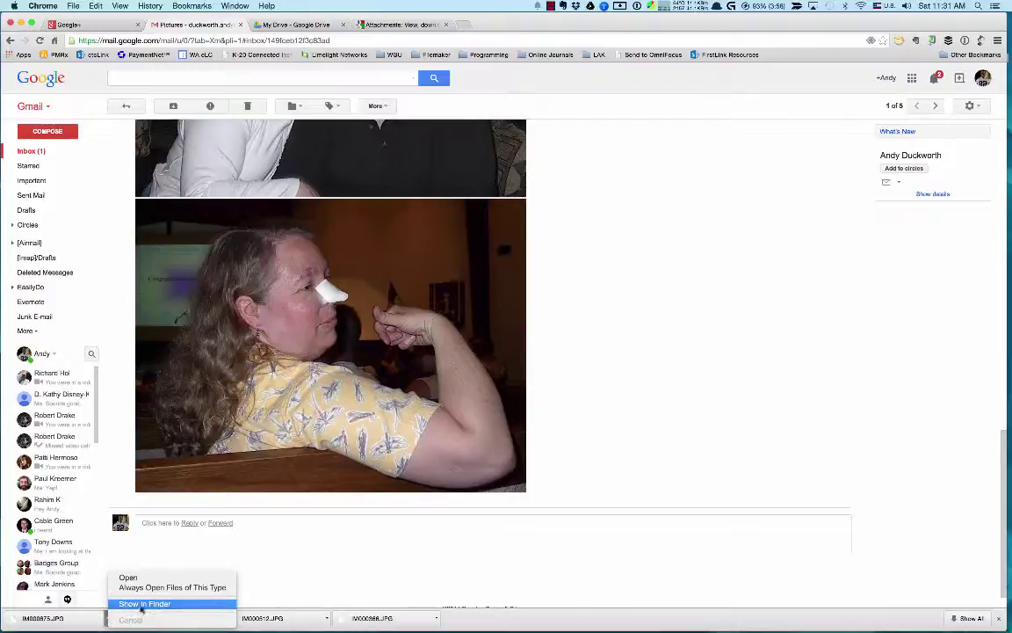
{"action": "left_click", "coordinate": [142, 604]}
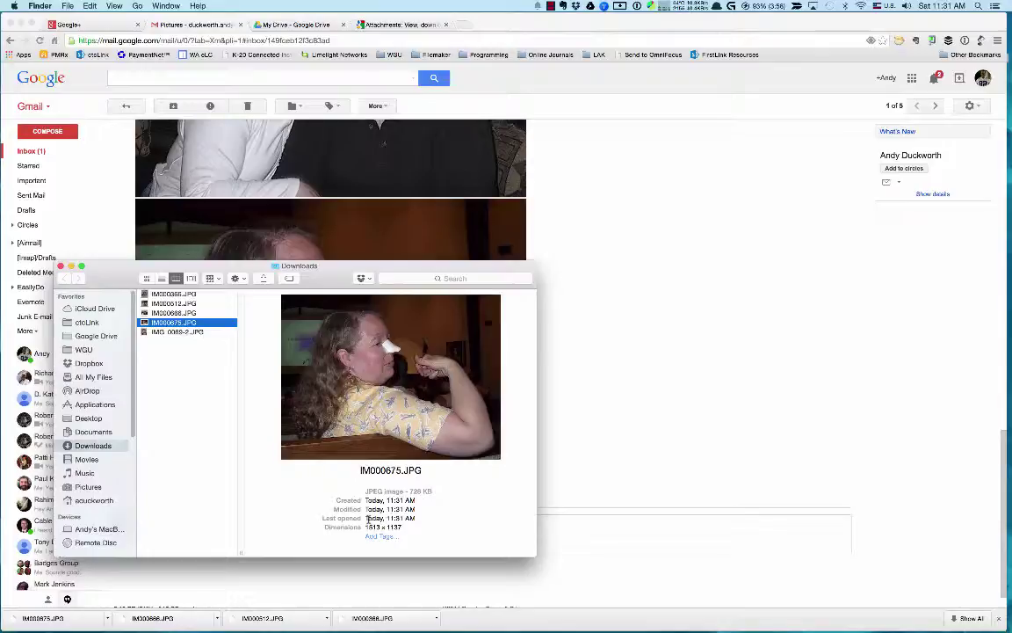
{"action": "left_click", "coordinate": [192, 294]}
Step through previews of IM000366.JPG, IMG_0069-2.JPG and IM000675.JPG
{"action": "key", "text": "Down"}
{"action": "key", "text": "Down"}
{"action": "key", "text": "Down"}
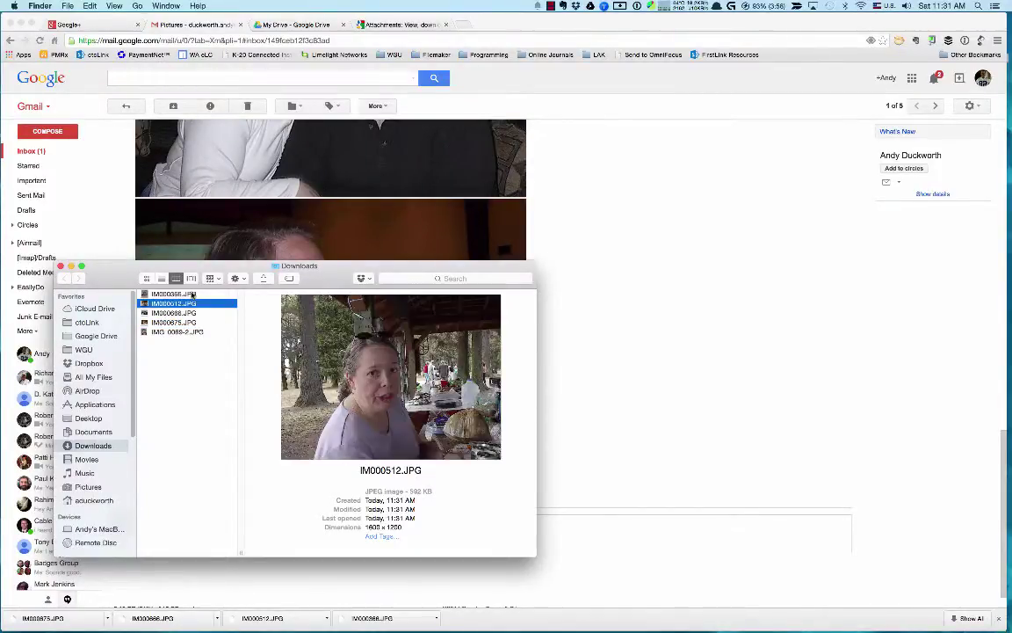
{"action": "key", "text": "Down"}
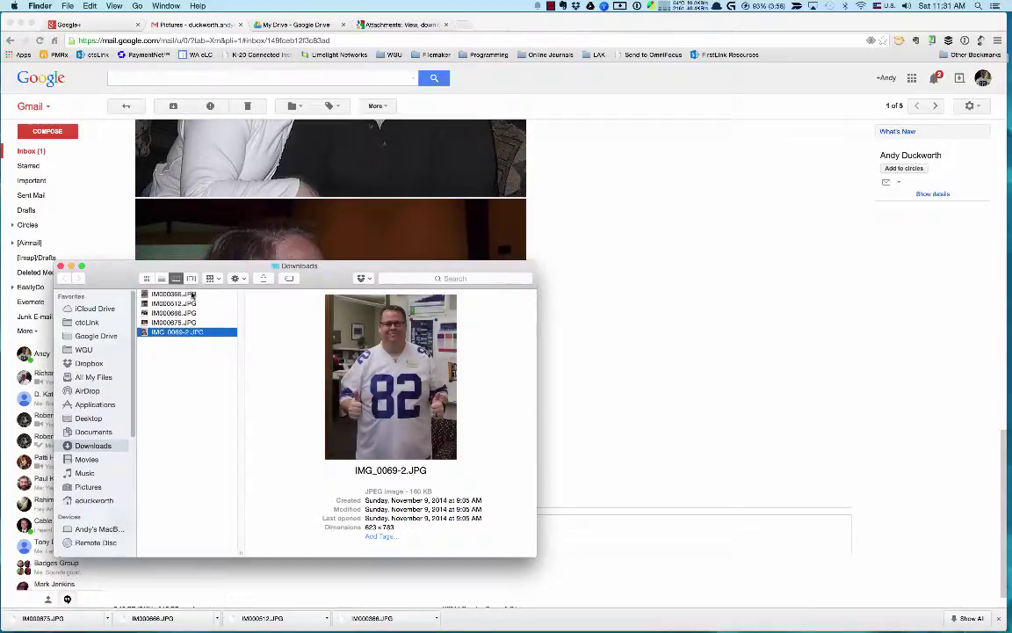
{"action": "key", "text": "Up"}
{"action": "key", "text": "Up"}
{"action": "key", "text": "Up"}
{"action": "key", "text": "Up"}
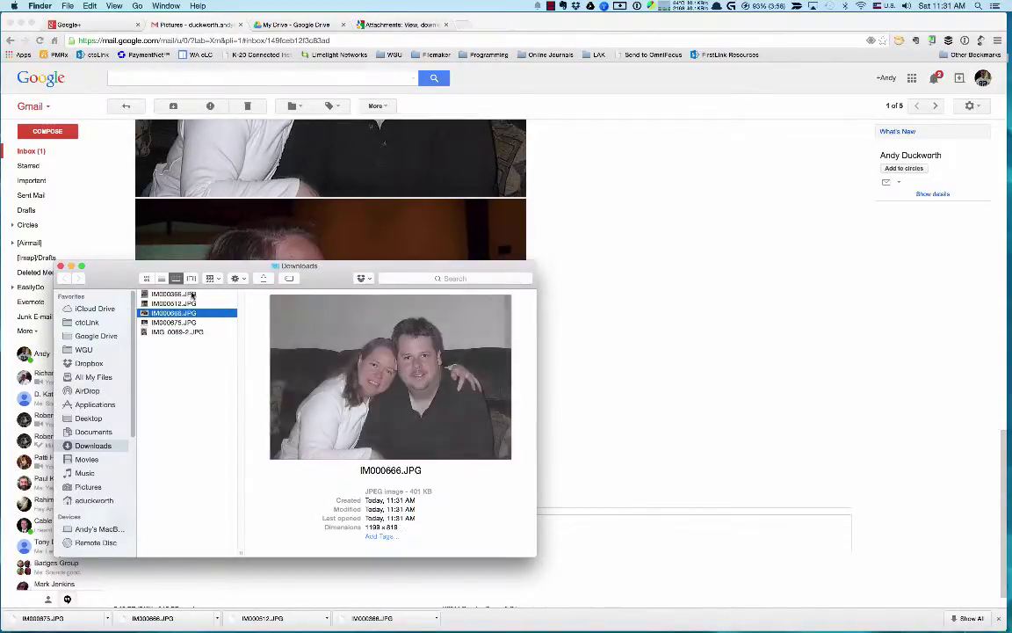
{"action": "key", "text": "Down"}
{"action": "key", "text": "Down"}
{"action": "key", "text": "Down"}
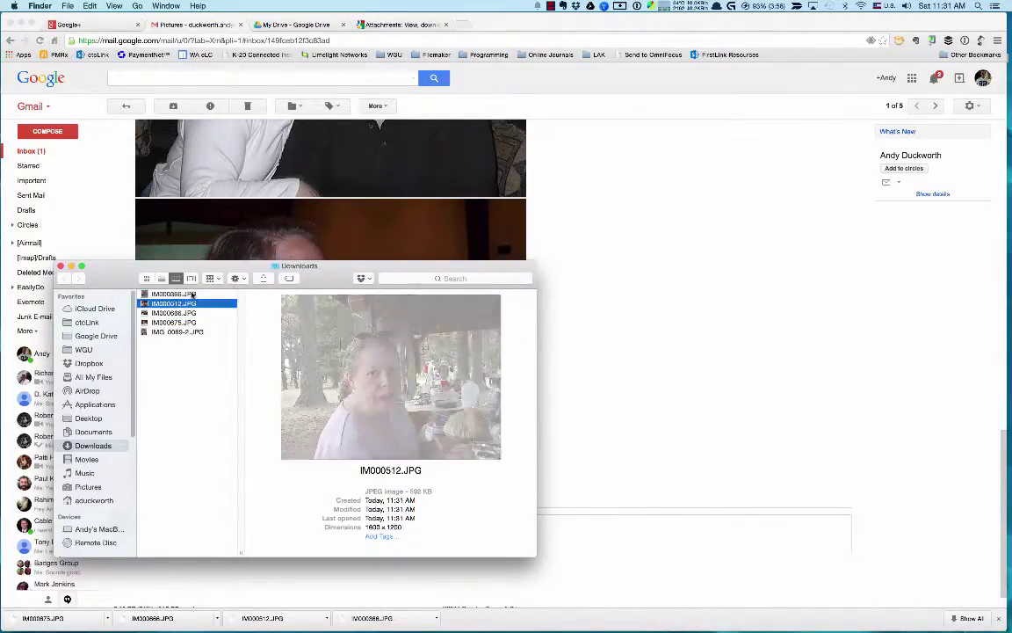
{"action": "key", "text": "Up"}
{"action": "key", "text": "Up"}
{"action": "key", "text": "Up"}
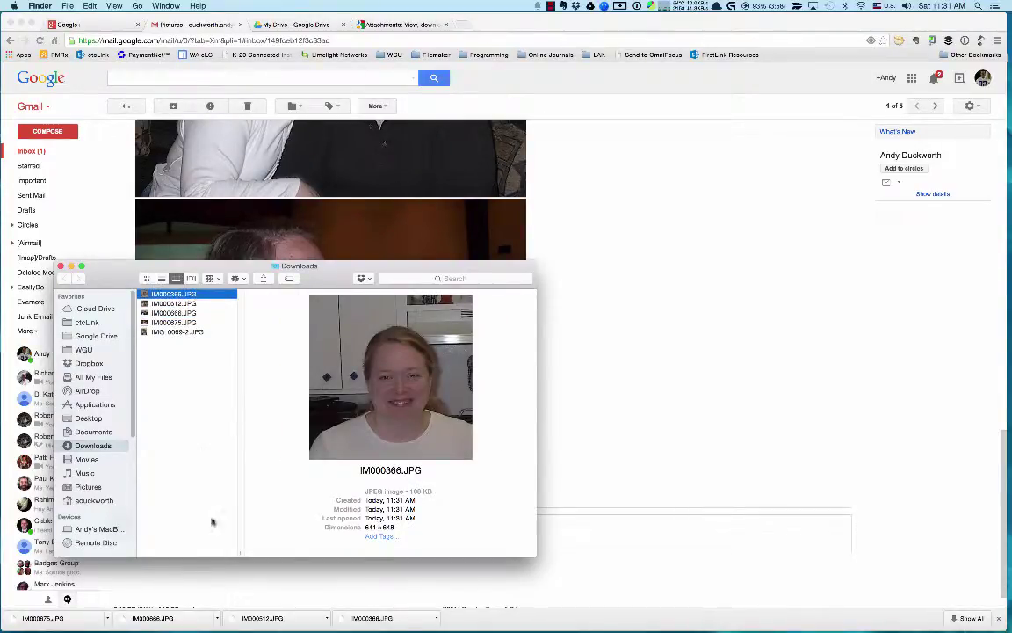
Launch iPhoto from the Dock, then move its window up-left and enlarge it to fill the screen
{"action": "mouse_move", "coordinate": [282, 626]}
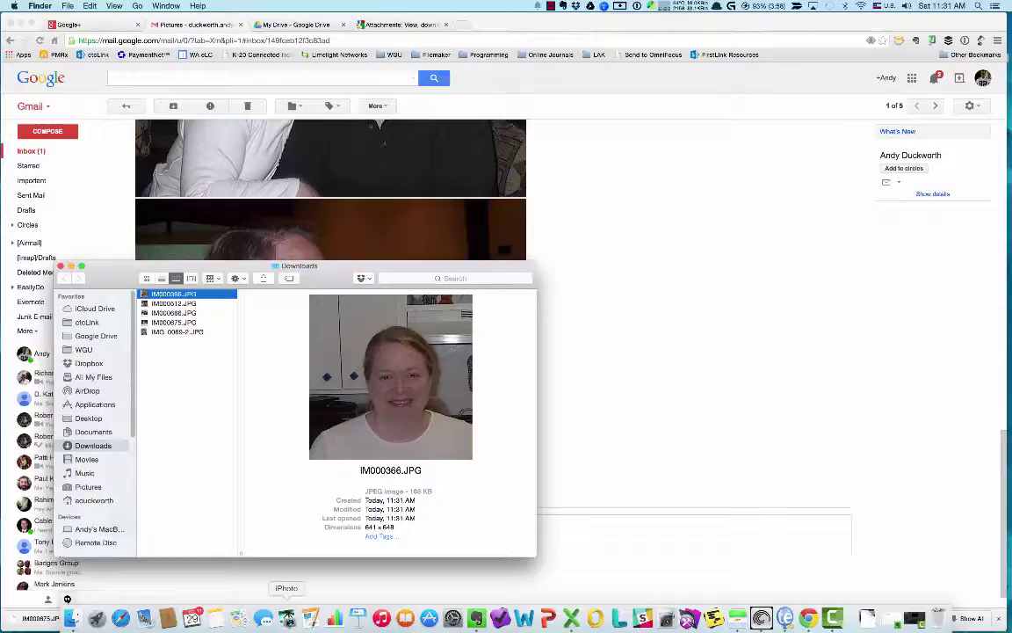
{"action": "left_click", "coordinate": [287, 617]}
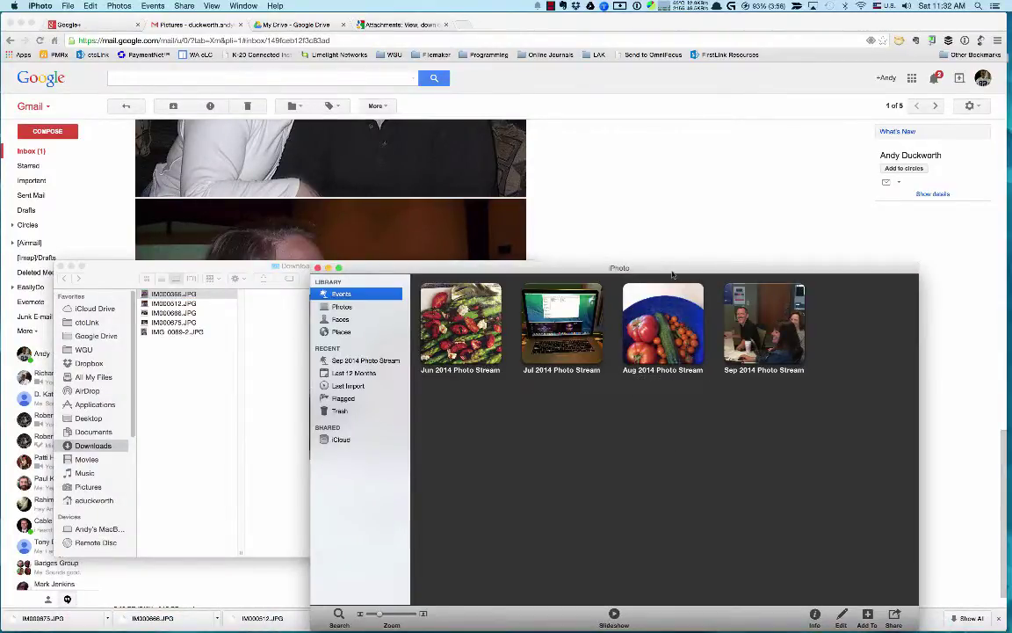
{"action": "left_click_drag", "start_coordinate": [673, 274], "coordinate": [434, 3]}
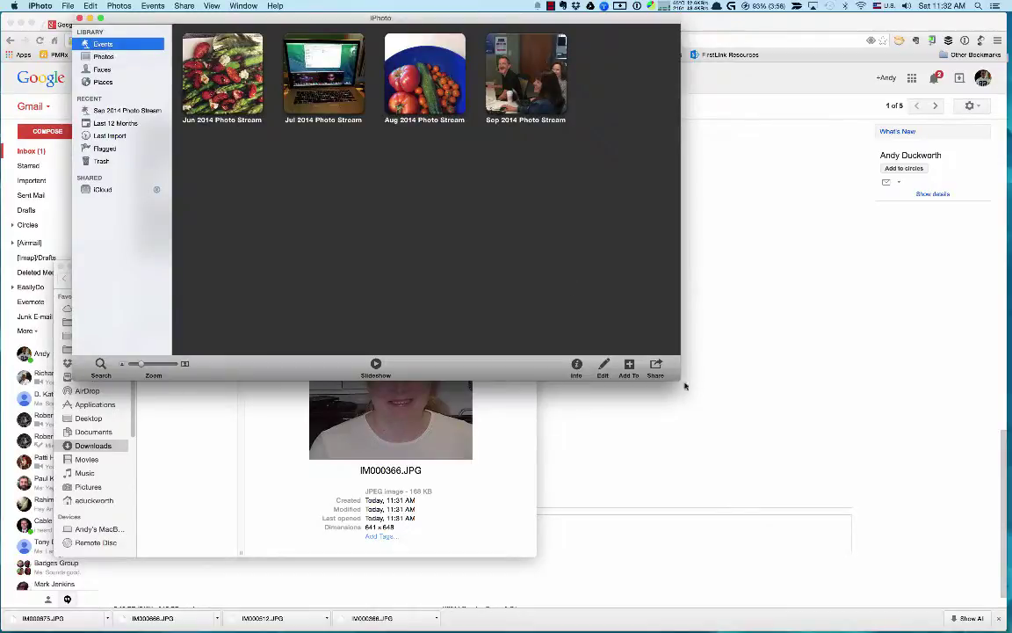
{"action": "left_click_drag", "start_coordinate": [677, 380], "coordinate": [896, 620]}
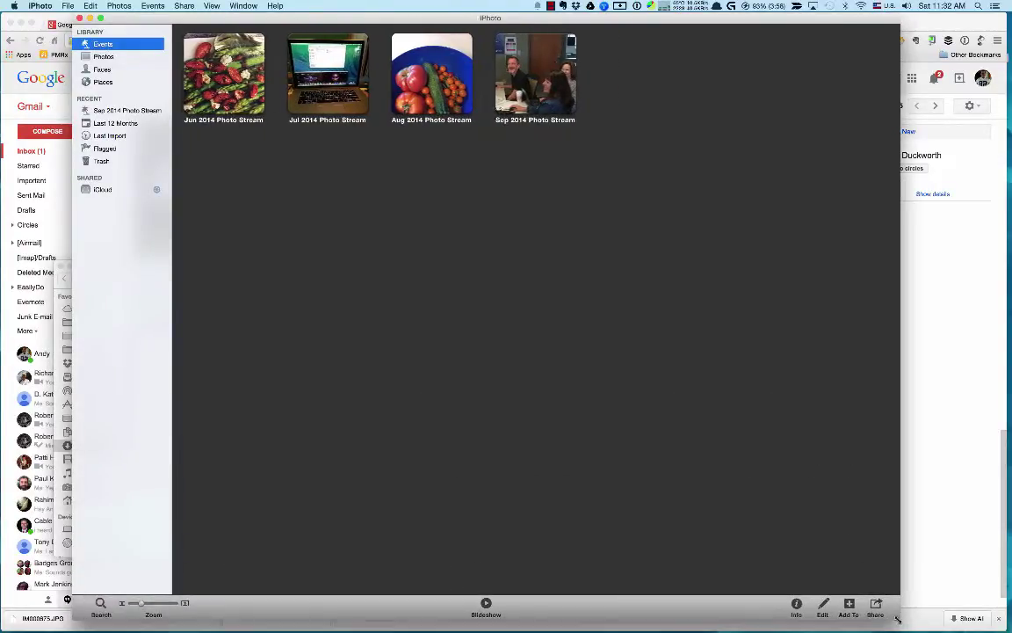
{"action": "left_click", "coordinate": [68, 7]}
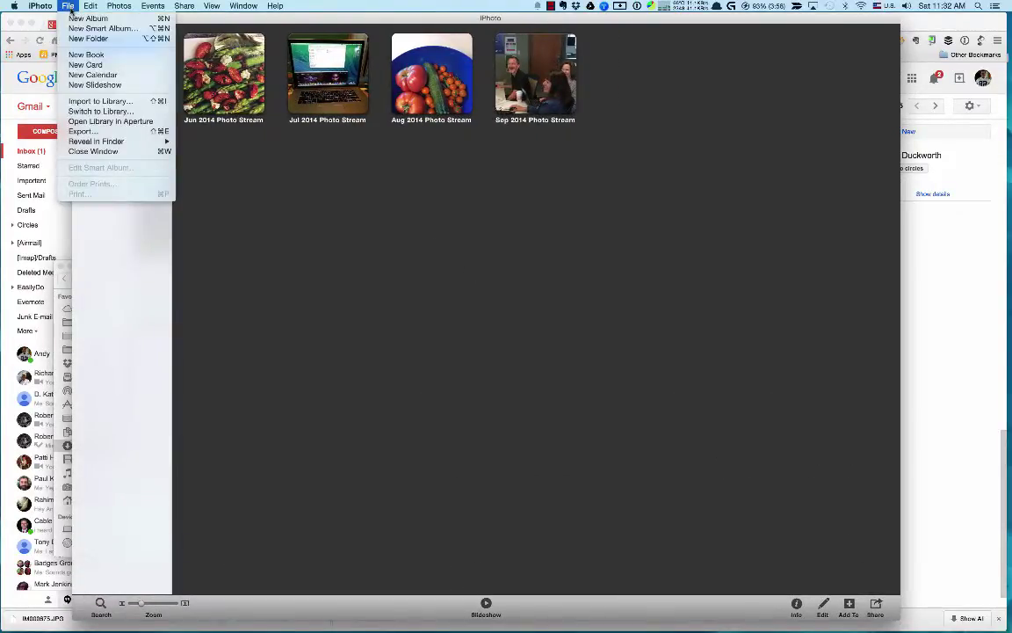
Choose Import to Library and select all five JPGs in Downloads, from IM000366.JPG to the last
{"action": "left_click", "coordinate": [103, 102]}
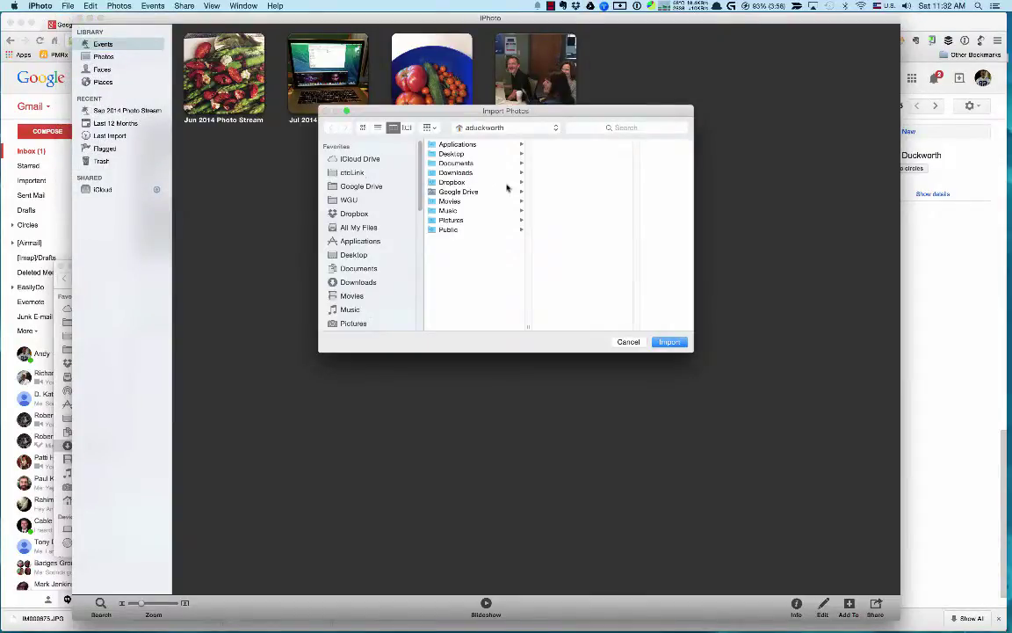
{"action": "left_click", "coordinate": [455, 173]}
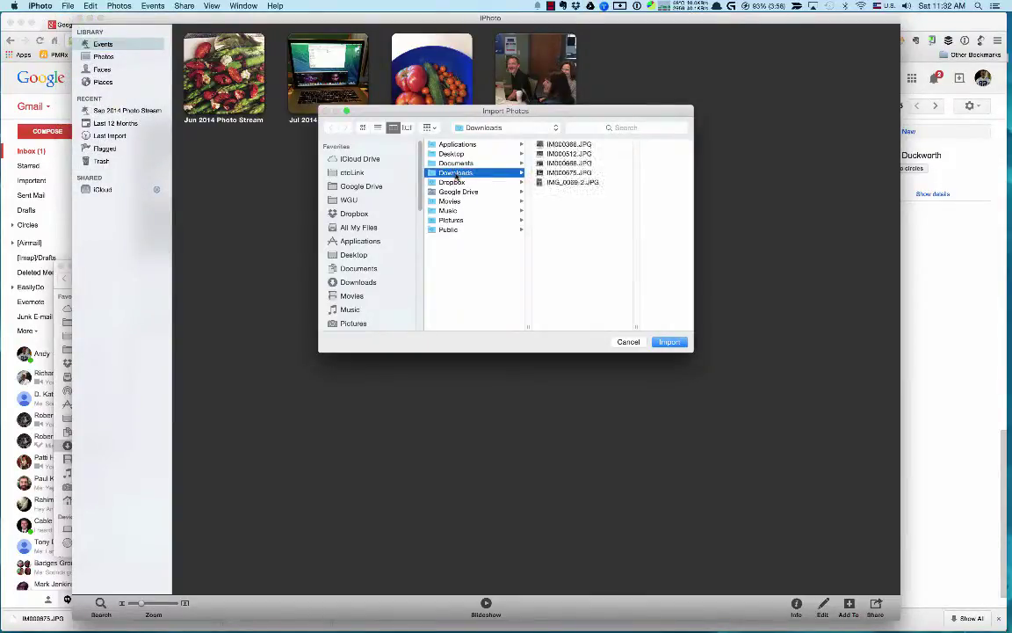
{"action": "left_click", "coordinate": [554, 146]}
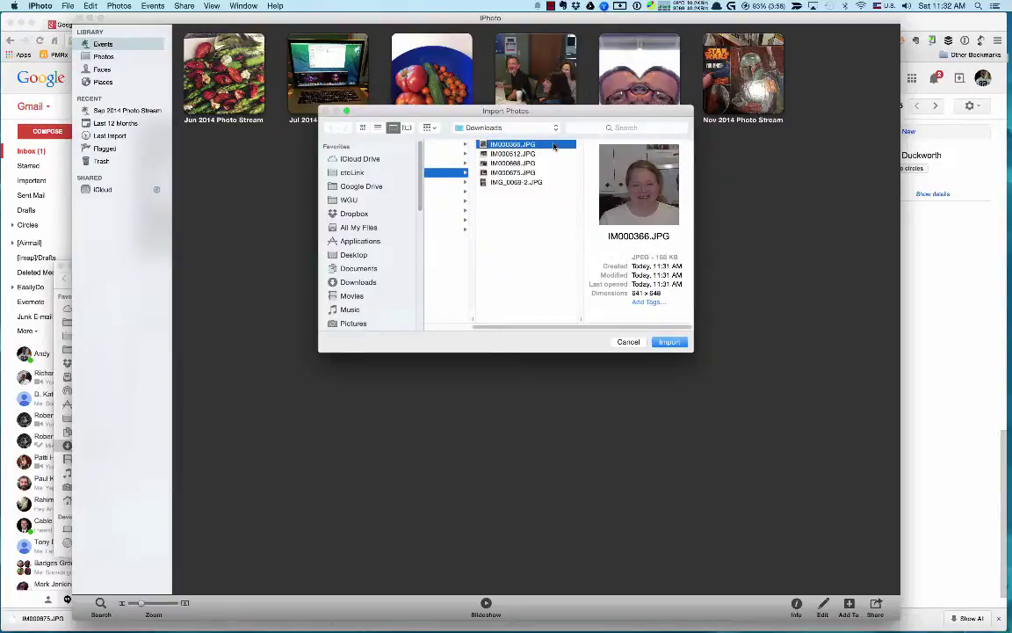
{"action": "left_click", "coordinate": [511, 183], "text": "shift"}
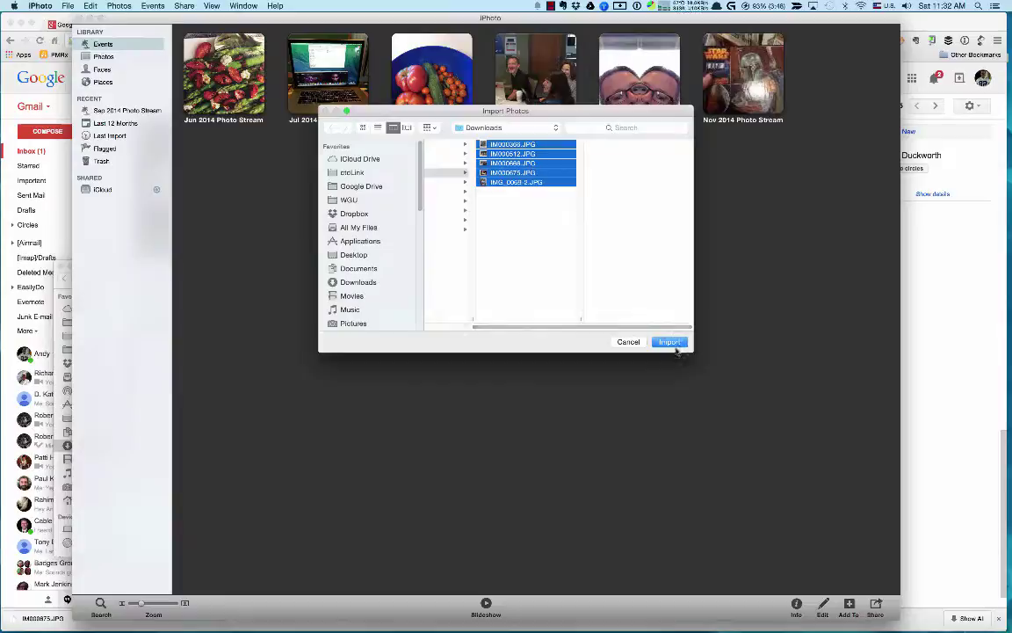
Import the five selected photos so they appear together under Last Import
{"action": "left_click", "coordinate": [673, 344]}
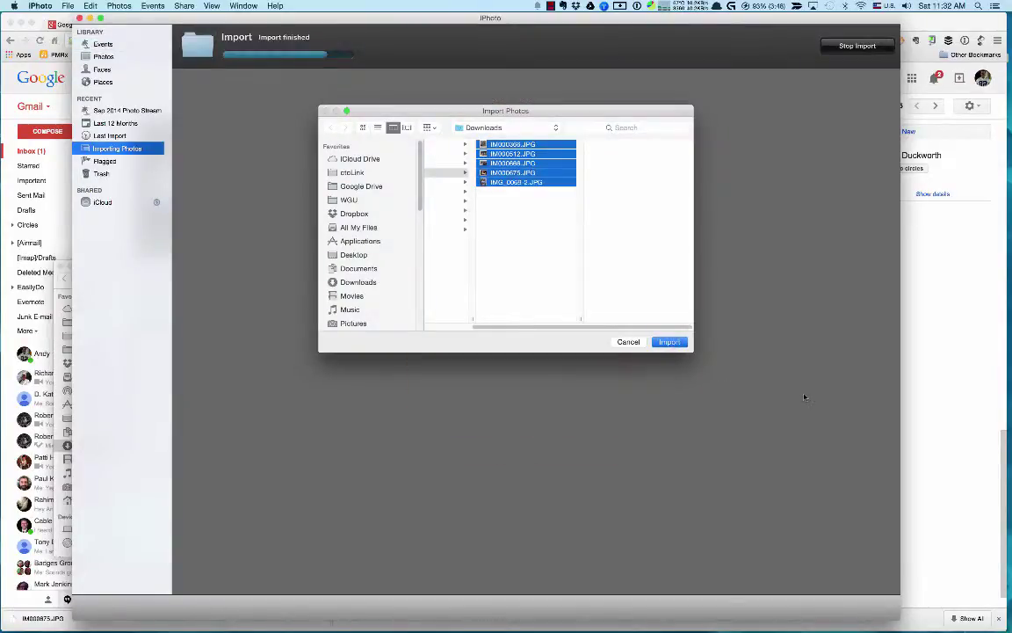